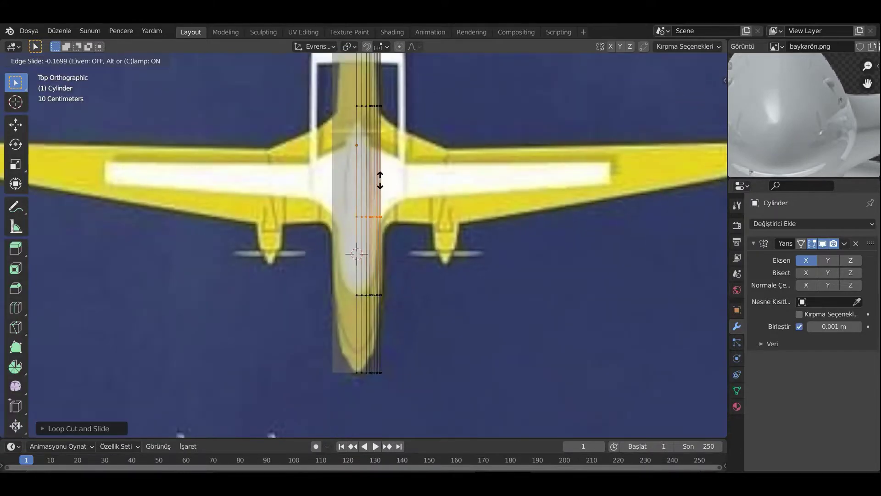
# Step: Confirm the new edge loop's position on the fuselage cylinder
pyautogui.click(380, 180)
pyautogui.scroll(6, 373, 294)
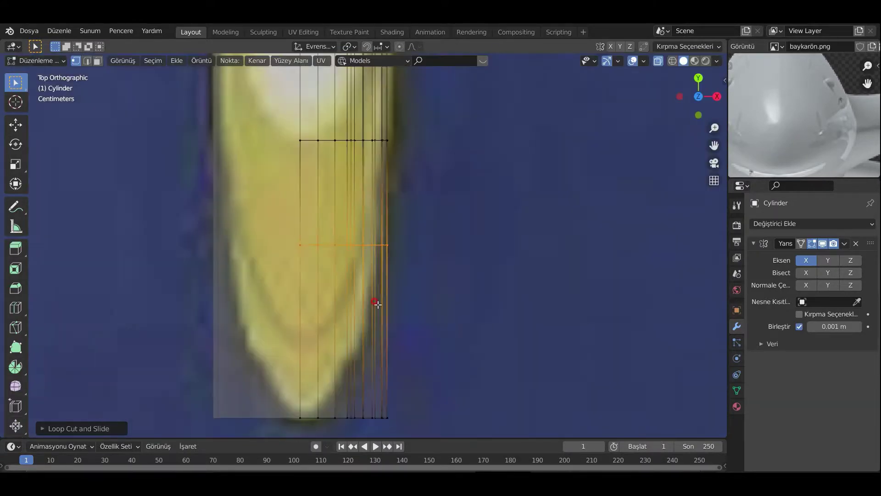
pyautogui.scroll(3, 369, 275)
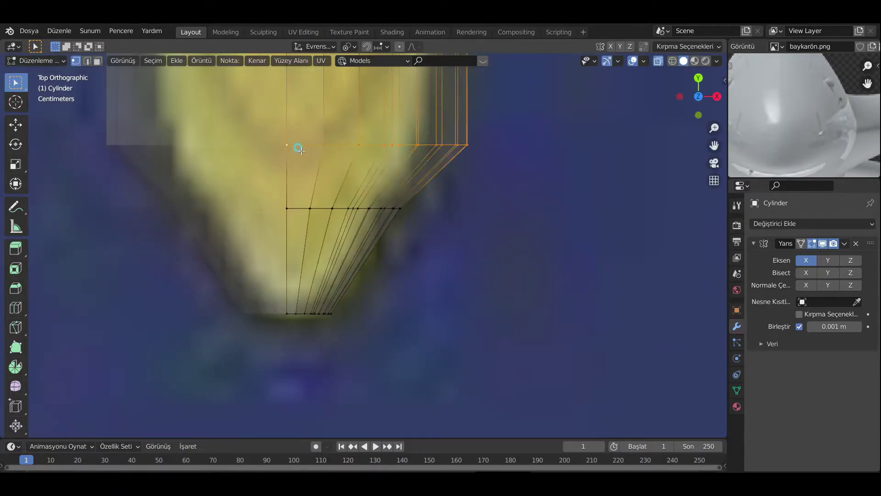
# Step: Scale the selected tail loop along X to narrow the fuselage tail
pyautogui.press('s')
pyautogui.press('x')
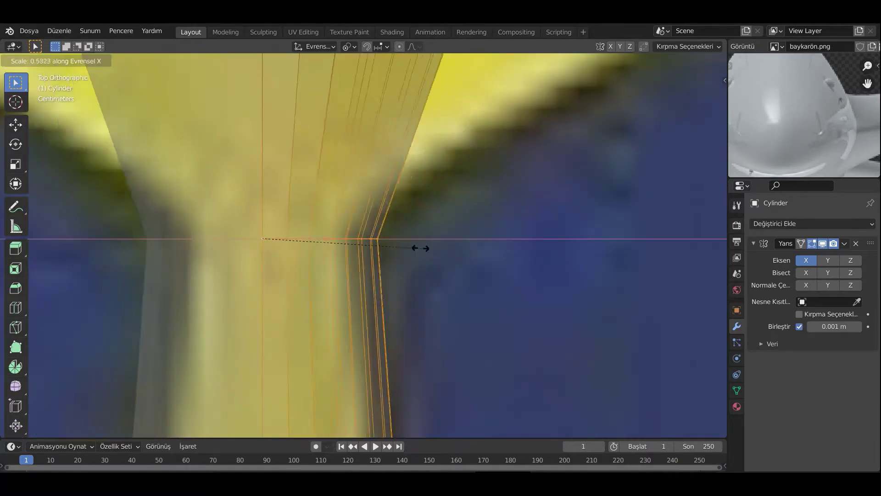
pyautogui.click(420, 248)
pyautogui.scroll(-6, 420, 248)
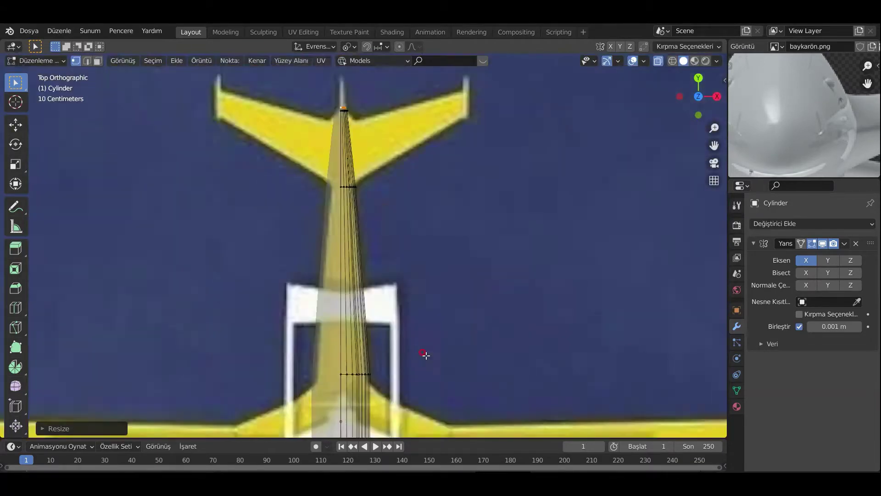
pyautogui.press('KP_3')
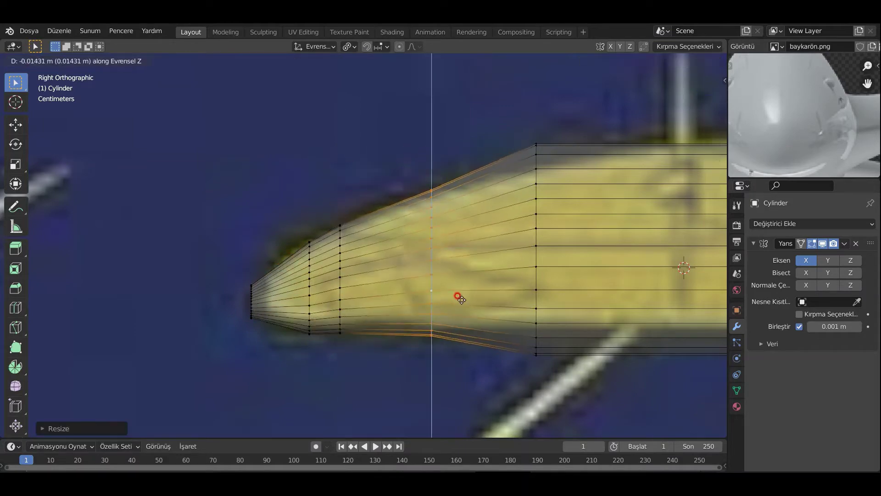
# Step: Move an edge loop vertically to match the reference side profile
pyautogui.scroll(3, 459, 298)
pyautogui.scroll(3, 583, 381)
pyautogui.click(599, 291)
pyautogui.scroll(2, 392, 354)
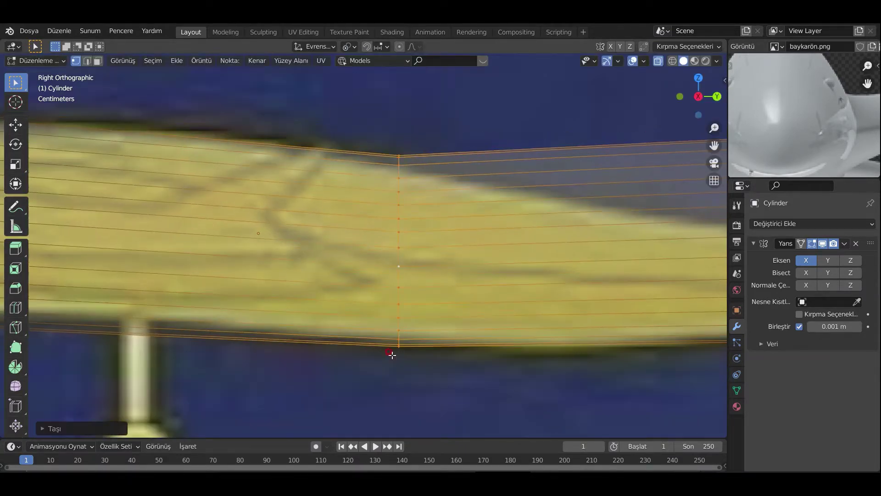
pyautogui.scroll(-3, 392, 354)
pyautogui.press('s')
pyautogui.press('z')
pyautogui.press('Escape')
# Step: Reduce the tail end's height and shift a loop vertically to follow the reference
pyautogui.keyDown('shift'); pyautogui.moveTo(435, 375); pyautogui.dragTo(222, 380, button='middle'); pyautogui.keyUp('shift')
pyautogui.press('s')
pyautogui.press('z')
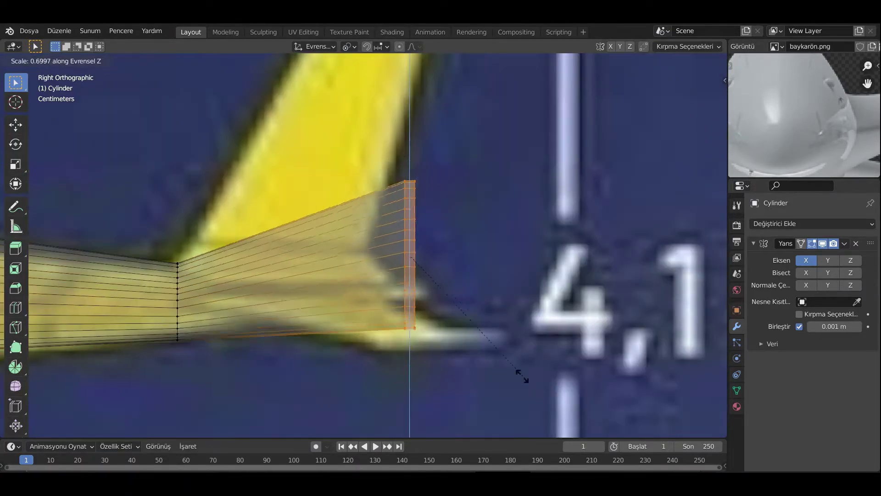
pyautogui.press('Escape')
pyautogui.scroll(3, 362, 293)
pyautogui.click(362, 294)
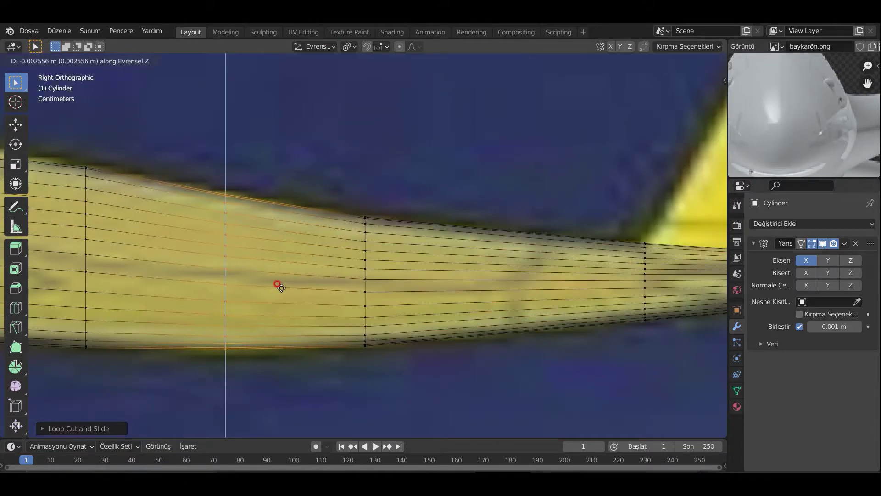
pyautogui.scroll(-2, 278, 285)
pyautogui.keyDown('shift'); pyautogui.moveTo(409, 334); pyautogui.dragTo(361, 302, button='middle'); pyautogui.keyUp('shift')
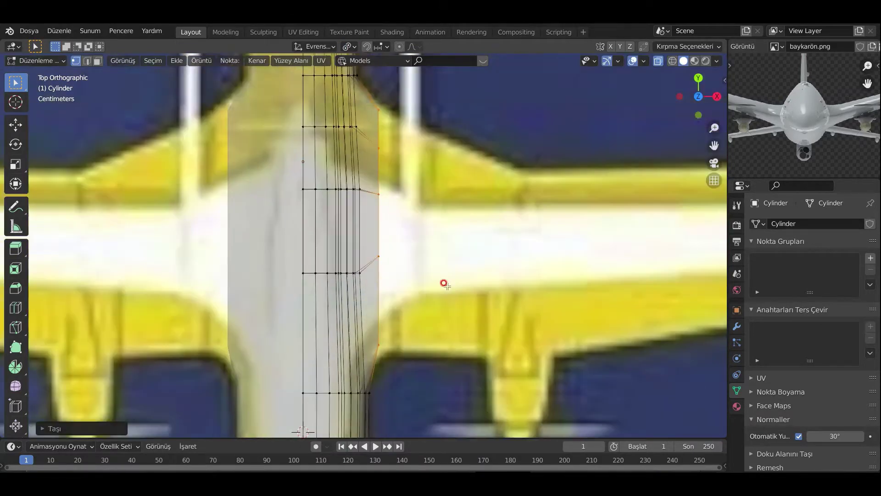
# Step: Extrude the fuselage side edges outward into a wing, then move them along X and Z
pyautogui.press('e')
pyautogui.click(552, 277)
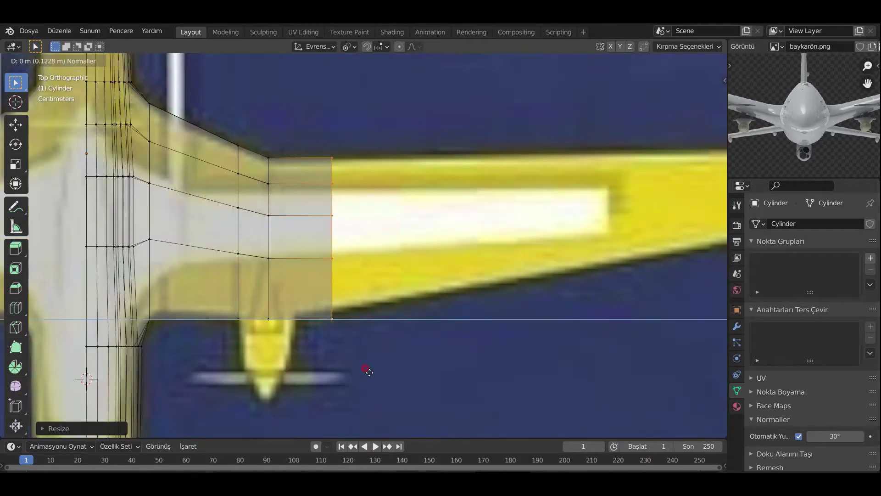
pyautogui.press('g')
pyautogui.press('x')
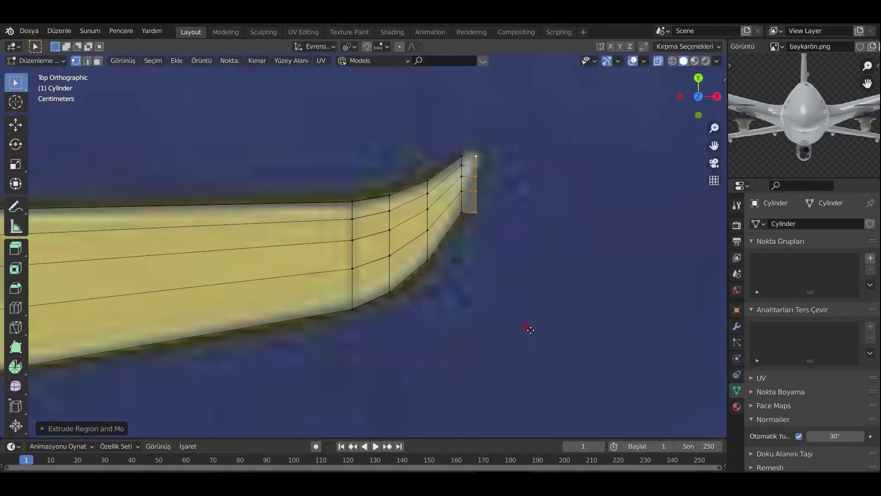
pyautogui.press('g')
pyautogui.press('z')
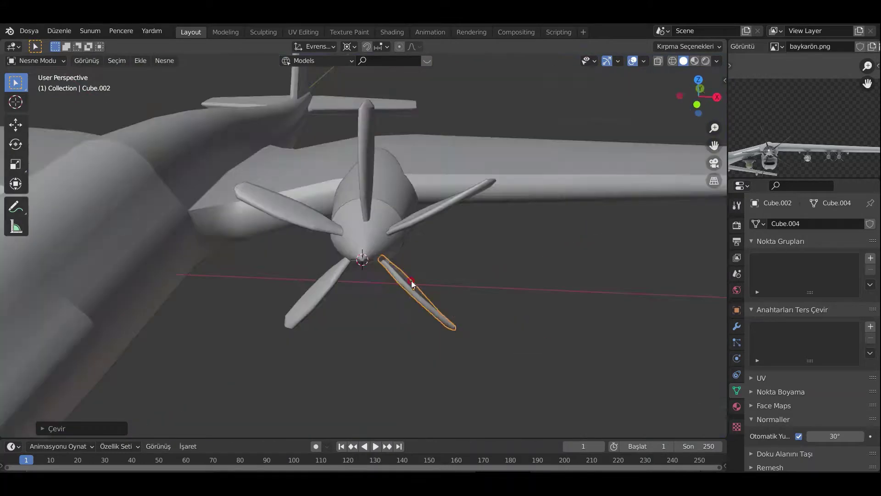
# Step: Cancel the pending blade rotation, inspect the propeller in perspective, and deselect the blade
pyautogui.moveTo(411, 283)
pyautogui.mouseDown(button='middle')
pyautogui.moveTo(325, 271)
pyautogui.moveTo(498, 280)
pyautogui.mouseUp(button='middle')
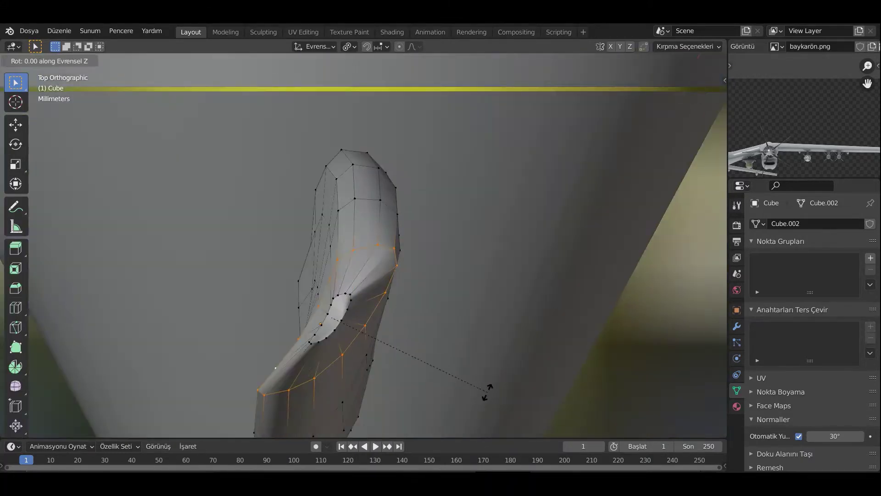
pyautogui.rightClick(487, 391)
pyautogui.moveTo(487, 391); pyautogui.dragTo(480, 234, button='middle')
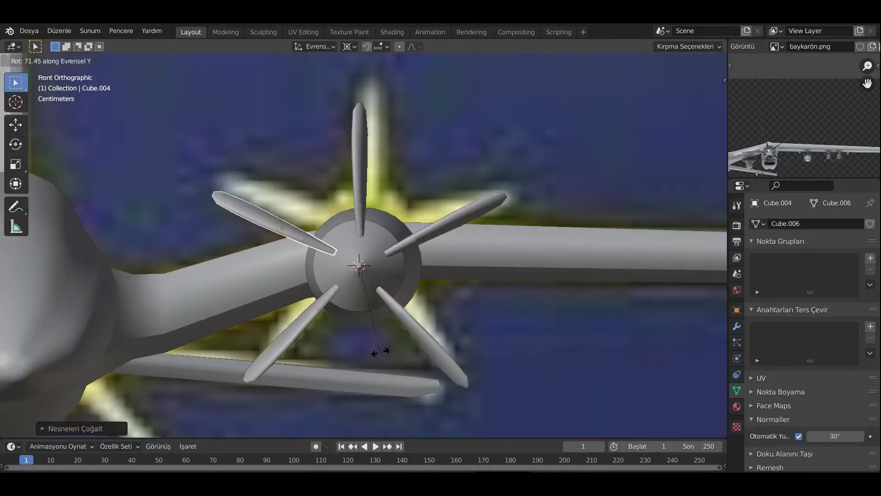
pyautogui.scroll(4, 426, 285)
pyautogui.click(448, 320)
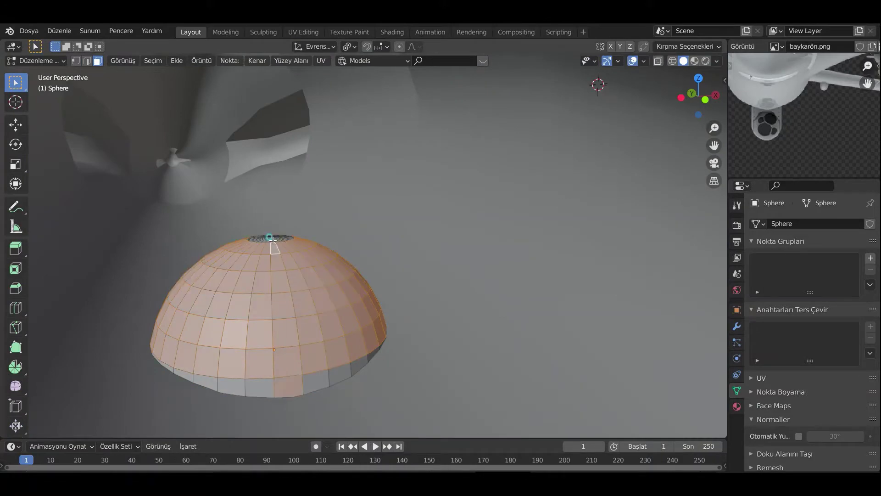
# Step: Bring up the delete options to remove the sphere's lower faces for the dome
pyautogui.press('x')
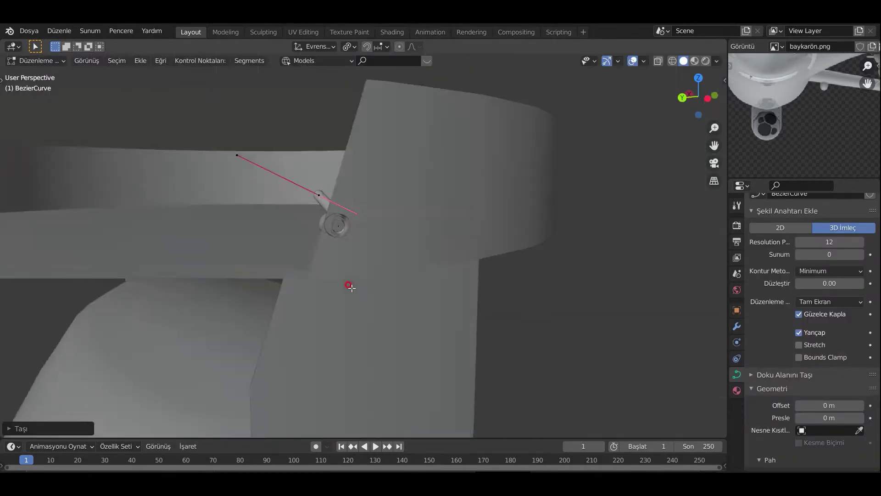
# Step: Select the small sphere fitting and rename its material
pyautogui.moveTo(391, 341); pyautogui.dragTo(325, 318, button='middle')
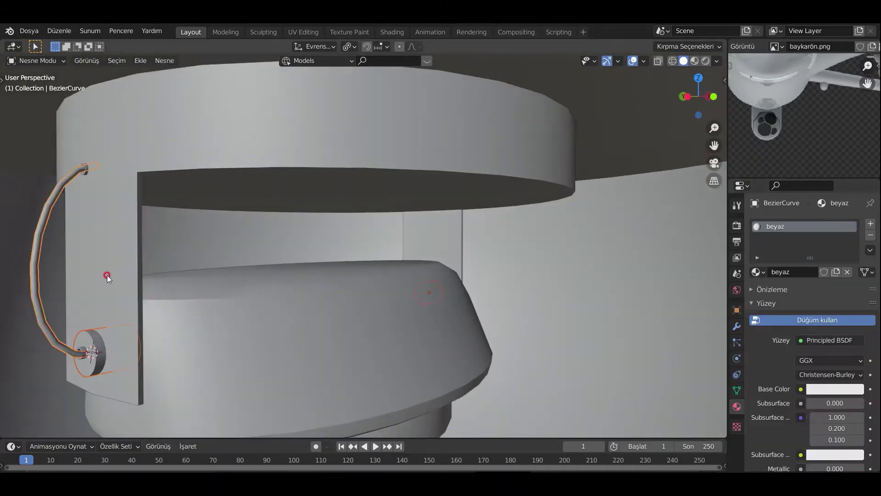
pyautogui.click(107, 278)
pyautogui.doubleClick(785, 271)
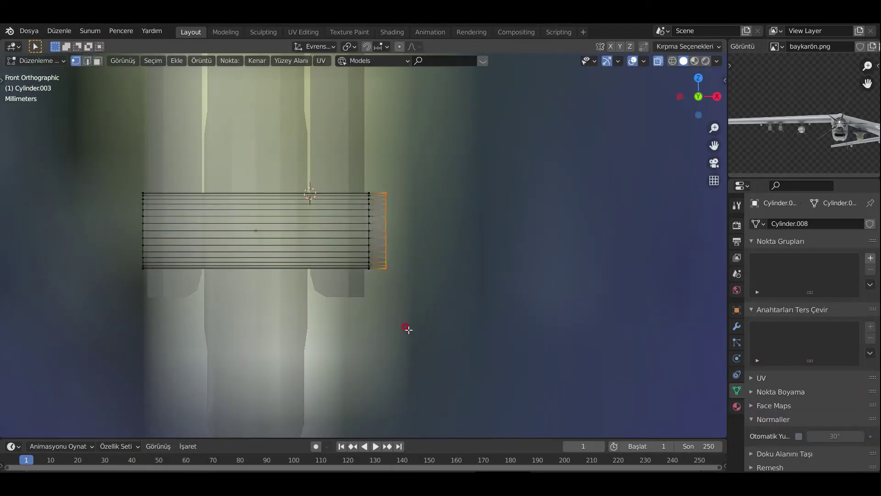
# Step: Confirm the axle cylinder's new size and add two material slots to it
pyautogui.click(404, 352)
pyautogui.scroll(5, 418, 284)
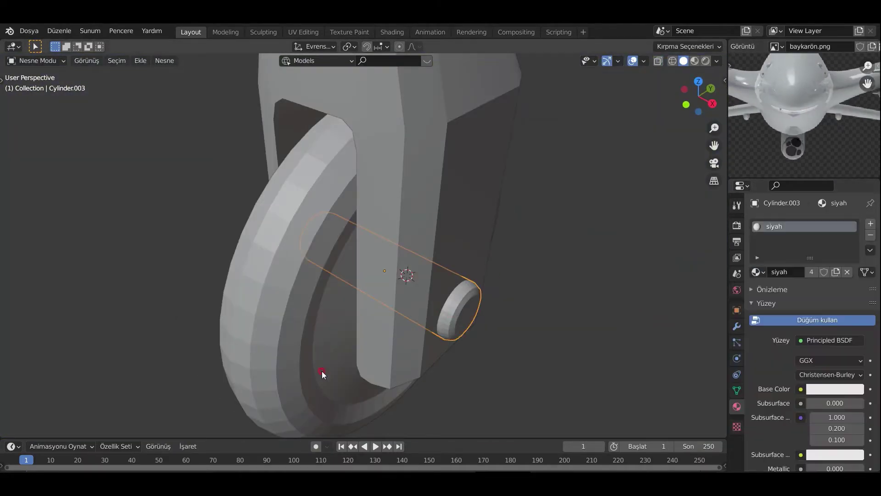
pyautogui.click(871, 223)
pyautogui.click(801, 295)
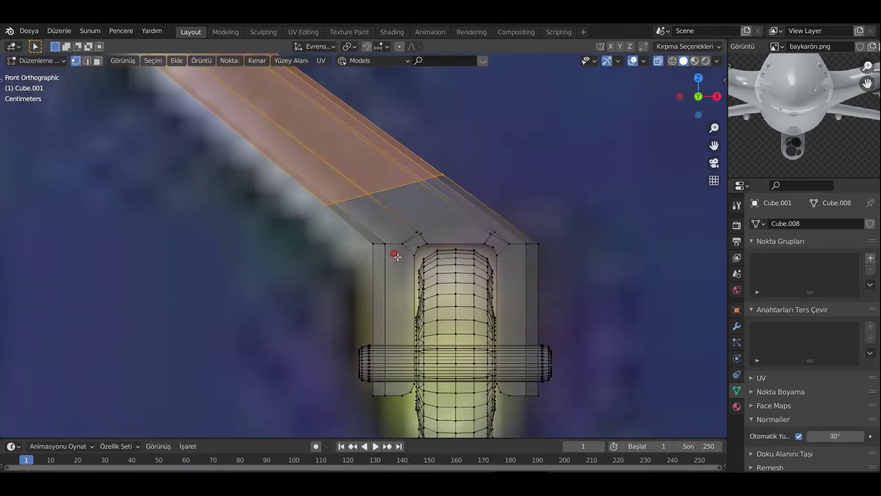
# Step: Box-select the strut's upper arm faces and the vertices at the fork's corner
pyautogui.moveTo(277, 166); pyautogui.dragTo(499, 259)
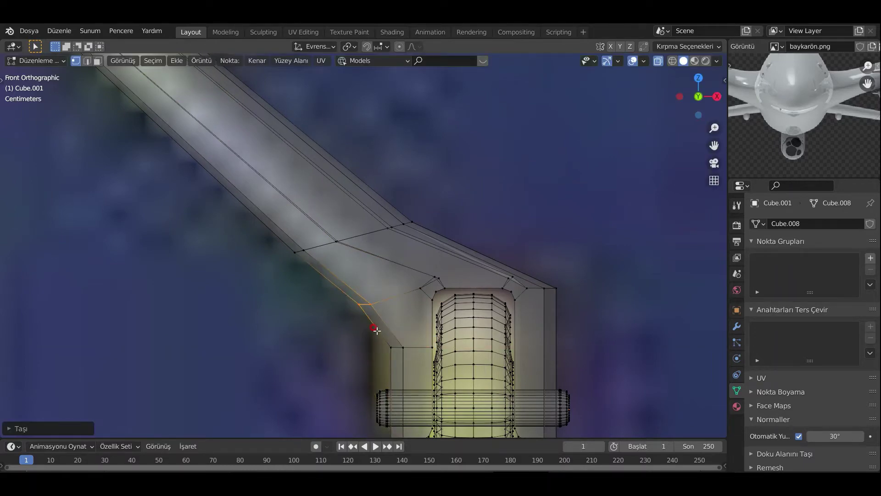
pyautogui.moveTo(500, 220); pyautogui.dragTo(465, 308)
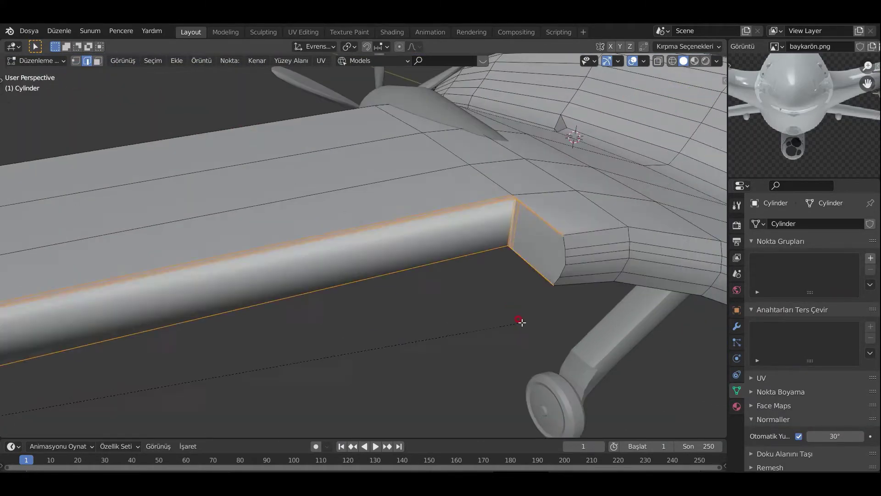
# Step: Review the whole model, then re-enter Edit Mode and inspect the wing and fuselage corner
pyautogui.press('Tab')
pyautogui.scroll(-4, 430, 265)
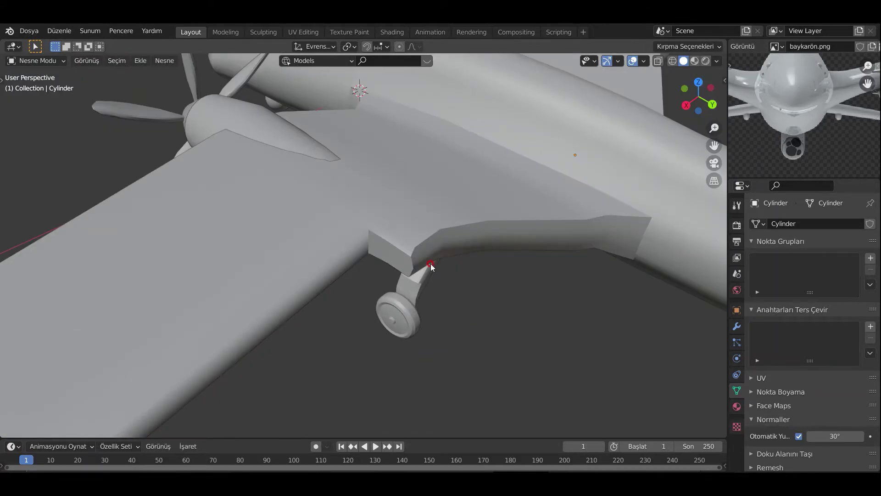
pyautogui.press('Tab')
pyautogui.scroll(4, 432, 263)
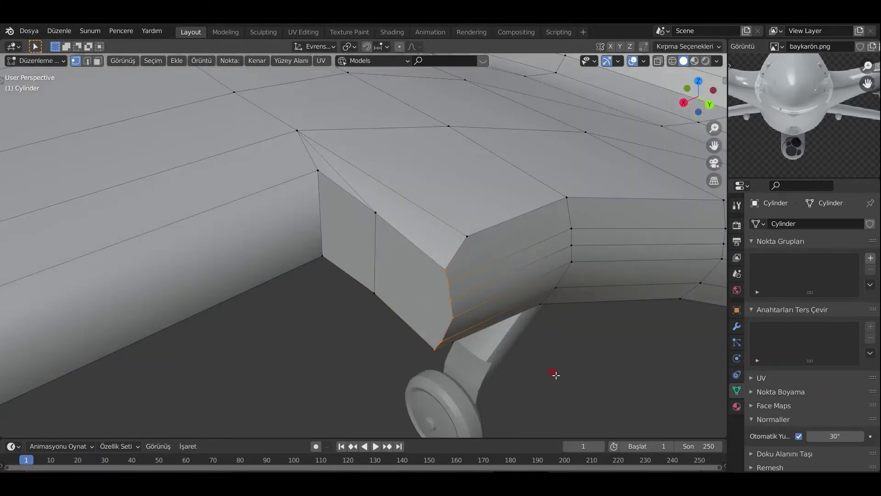
pyautogui.moveTo(556, 372)
pyautogui.mouseDown(button='middle')
pyautogui.moveTo(464, 274)
pyautogui.moveTo(501, 292)
pyautogui.mouseUp(button='middle')
pyautogui.press('Tab')
pyautogui.press('Tab')
pyautogui.scroll(3, 501, 292)
pyautogui.moveTo(408, 270); pyautogui.dragTo(487, 391, button='middle')
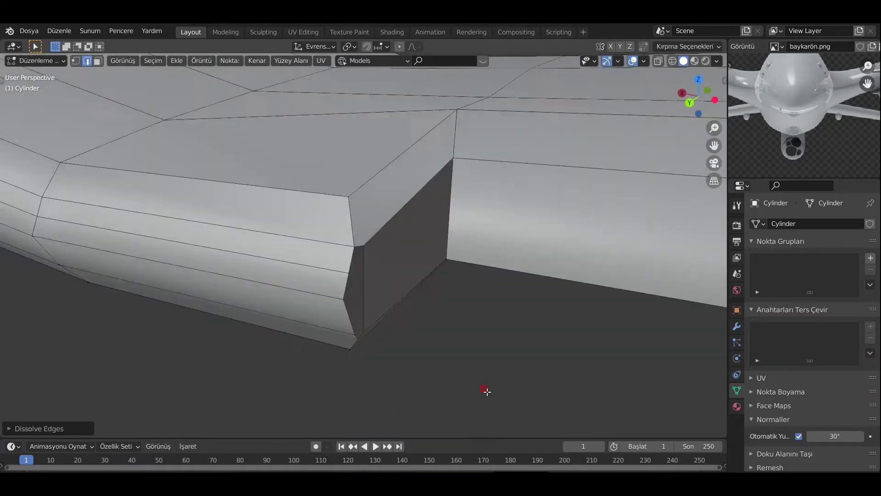
pyautogui.moveTo(445, 347)
pyautogui.mouseDown(button='middle')
pyautogui.moveTo(351, 285)
pyautogui.moveTo(388, 282)
pyautogui.moveTo(349, 223)
pyautogui.mouseUp(button='middle')
# Step: Dissolve the stray corner vertices and return to Object Mode
pyautogui.click(347, 221)
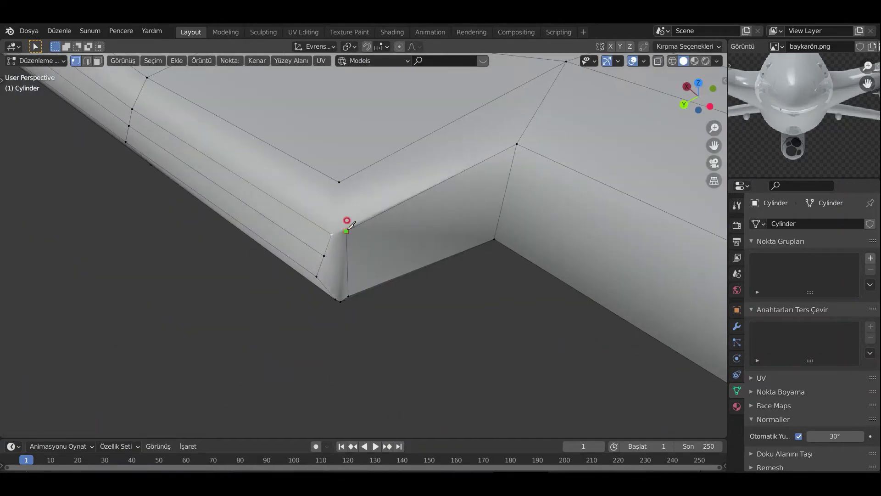
pyautogui.moveTo(322, 292)
pyautogui.mouseDown(button='middle')
pyautogui.moveTo(385, 271)
pyautogui.moveTo(351, 299)
pyautogui.moveTo(360, 284)
pyautogui.moveTo(423, 332)
pyautogui.moveTo(344, 315)
pyautogui.moveTo(379, 305)
pyautogui.mouseUp(button='middle')
pyautogui.press('x')
pyautogui.click(257, 318)
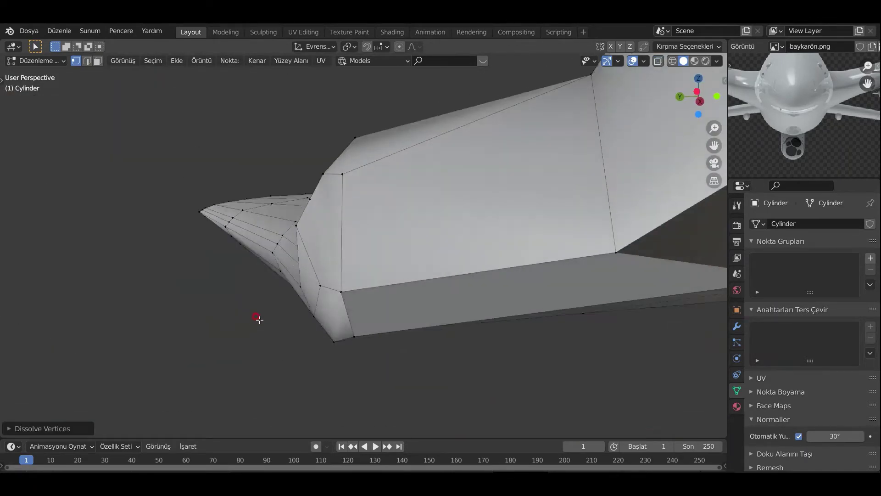
pyautogui.moveTo(258, 319)
pyautogui.mouseDown(button='middle')
pyautogui.moveTo(351, 343)
pyautogui.moveTo(387, 275)
pyautogui.moveTo(452, 329)
pyautogui.moveTo(356, 277)
pyautogui.moveTo(422, 286)
pyautogui.moveTo(369, 240)
pyautogui.moveTo(464, 218)
pyautogui.moveTo(486, 174)
pyautogui.moveTo(420, 302)
pyautogui.moveTo(427, 332)
pyautogui.moveTo(567, 297)
pyautogui.moveTo(582, 315)
pyautogui.moveTo(522, 317)
pyautogui.mouseUp(button='middle')
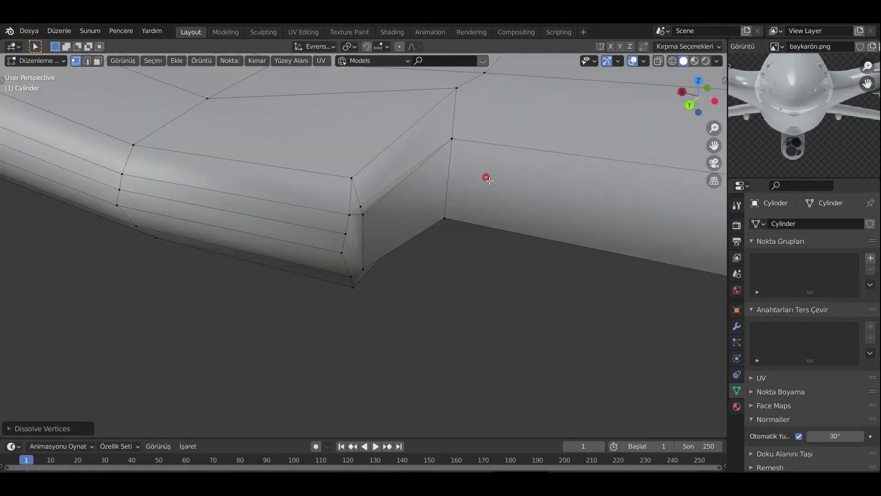
pyautogui.press('Tab')
pyautogui.press('Tab')
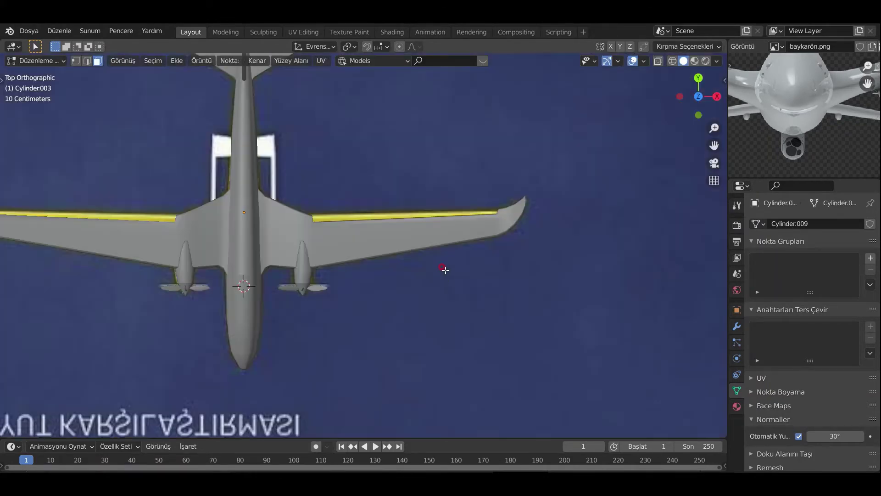
# Step: Move the selected vertices onto the reference outline, then box-select the vertices along the next edge
pyautogui.scroll(5, 445, 269)
pyautogui.press('g')
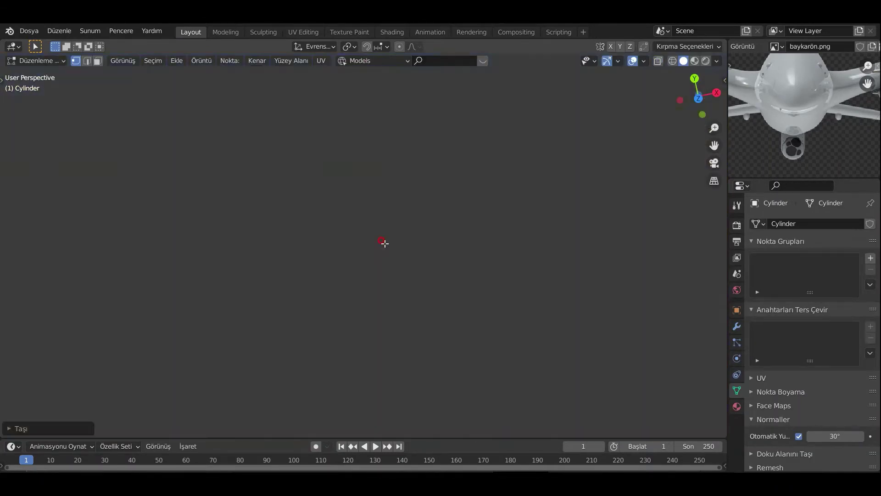
pyautogui.moveTo(384, 243)
pyautogui.mouseDown(button='middle')
pyautogui.moveTo(518, 63)
pyautogui.moveTo(455, 309)
pyautogui.mouseUp(button='middle')
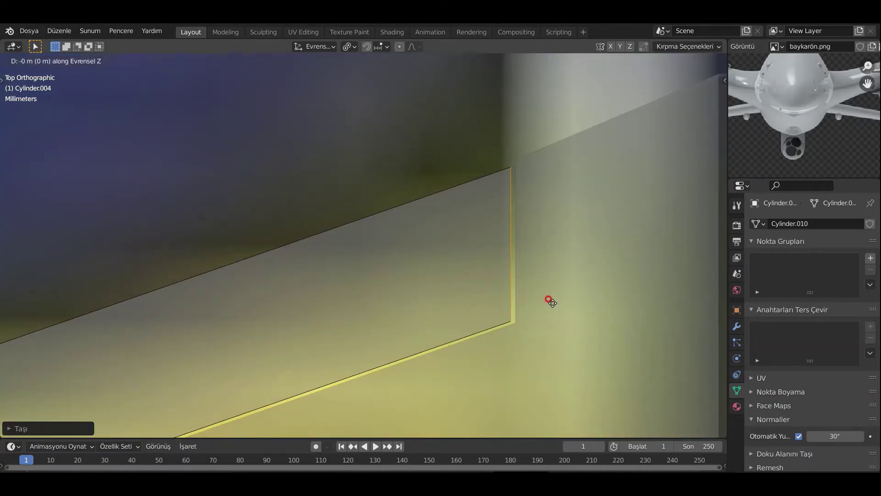
pyautogui.moveTo(203, 173); pyautogui.dragTo(315, 376)
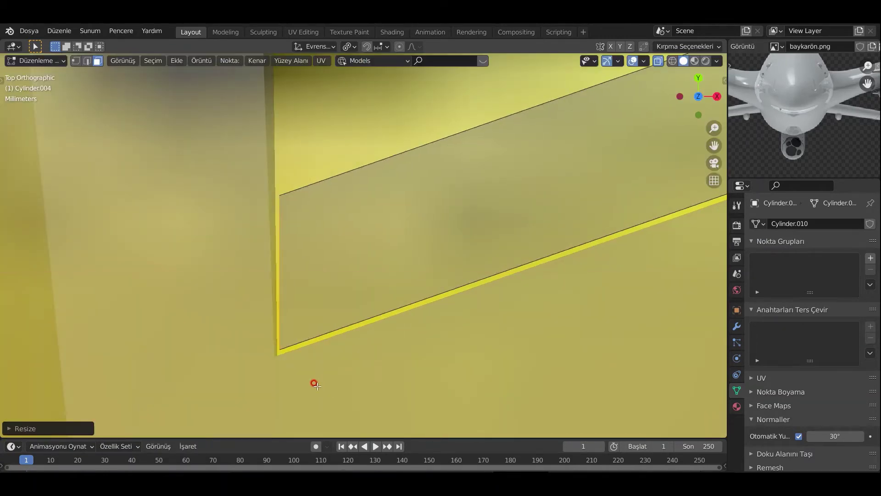
pyautogui.press('1')
pyautogui.scroll(-4, 362, 307)
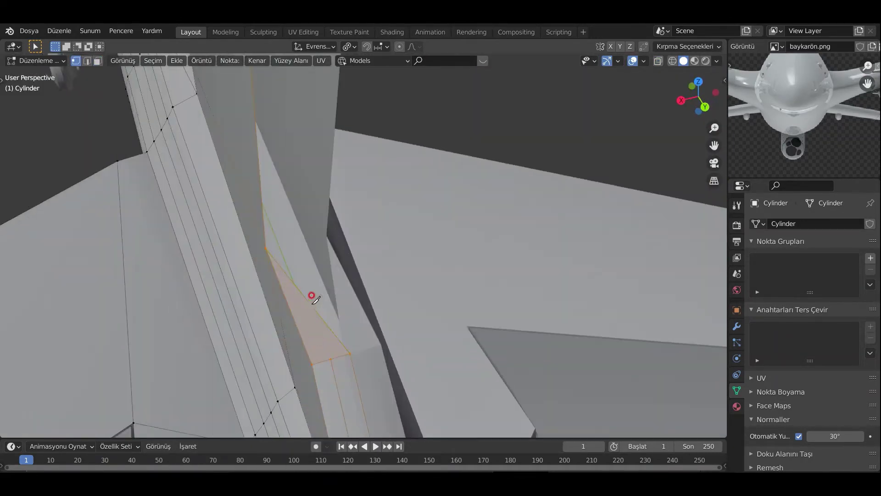
# Step: Orbit to inspect the reshaped fuselage tail and wing joint from another angle
pyautogui.moveTo(324, 338)
pyautogui.mouseDown(button='middle')
pyautogui.moveTo(535, 331)
pyautogui.moveTo(337, 247)
pyautogui.mouseUp(button='middle')
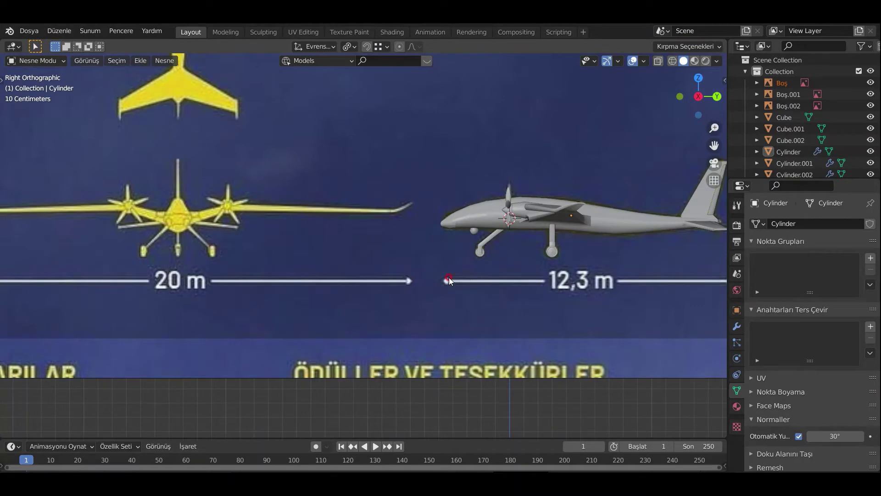
# Step: Apply the drone body's Mirror modifier, leaving its stack empty, then move to Shading
pyautogui.moveTo(449, 281); pyautogui.dragTo(407, 266, button='middle')
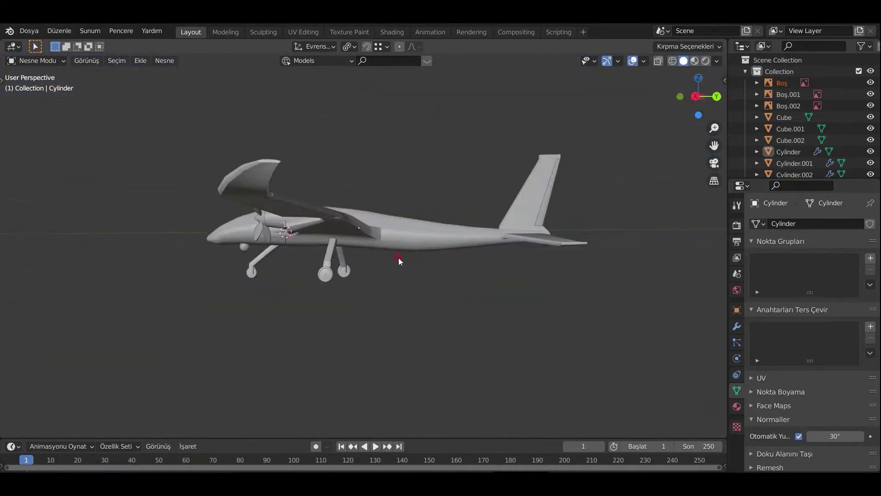
pyautogui.click(828, 256)
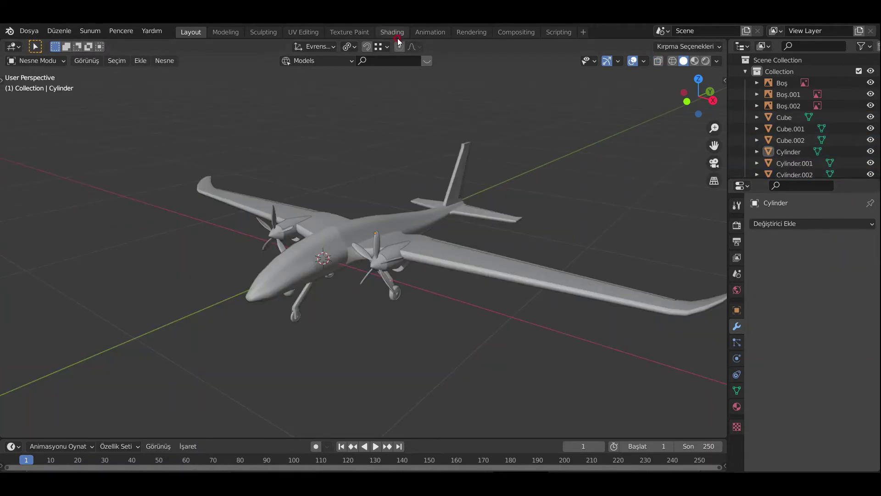
pyautogui.click(395, 36)
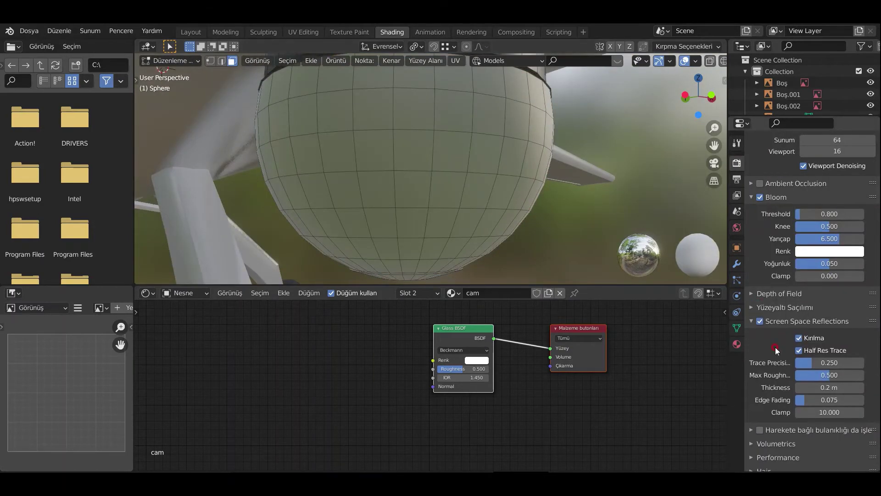
# Step: Give the glass dome IOR 1.000 and refraction depth 1 m, and darken kameraalat's base colour
pyautogui.scroll(-2, 756, 308)
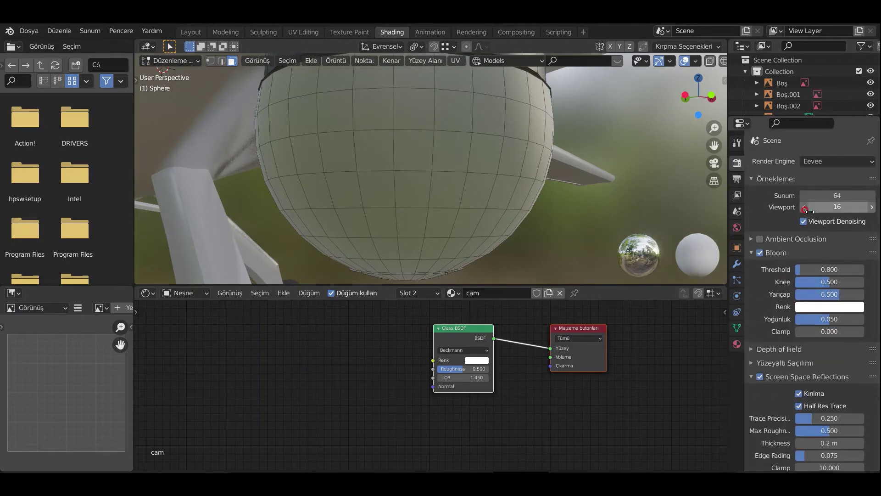
pyautogui.scroll(-5, 814, 312)
pyautogui.moveTo(830, 350); pyautogui.dragTo(780, 350)
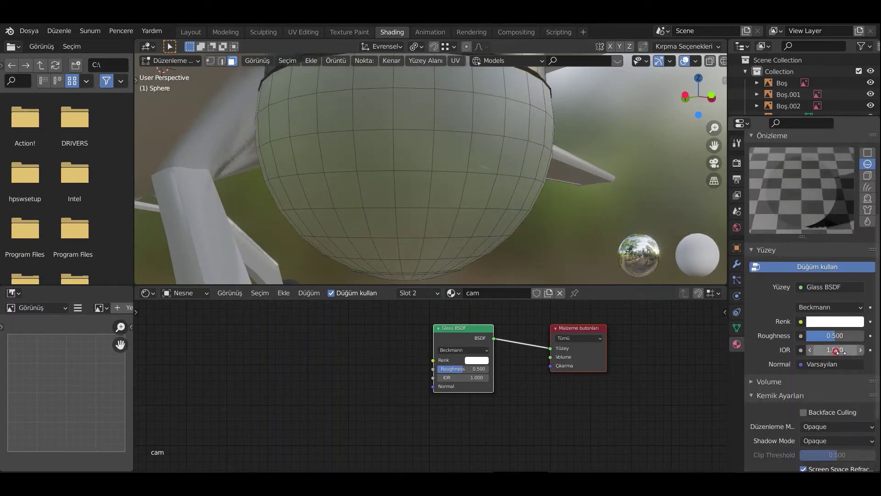
pyautogui.scroll(-4, 826, 403)
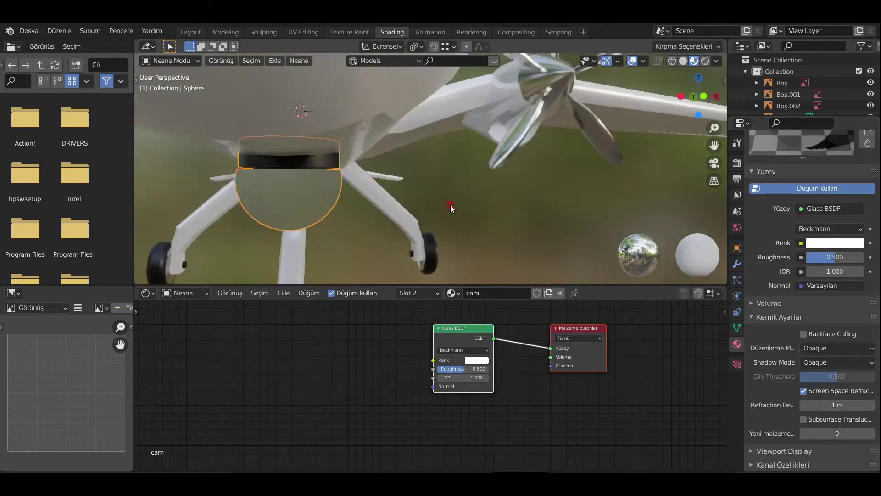
pyautogui.moveTo(450, 208); pyautogui.dragTo(492, 122, button='middle')
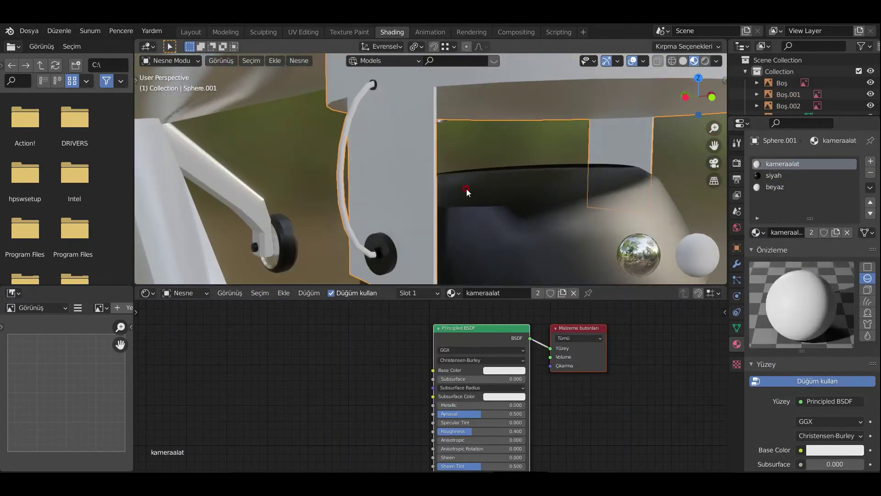
pyautogui.click(552, 296)
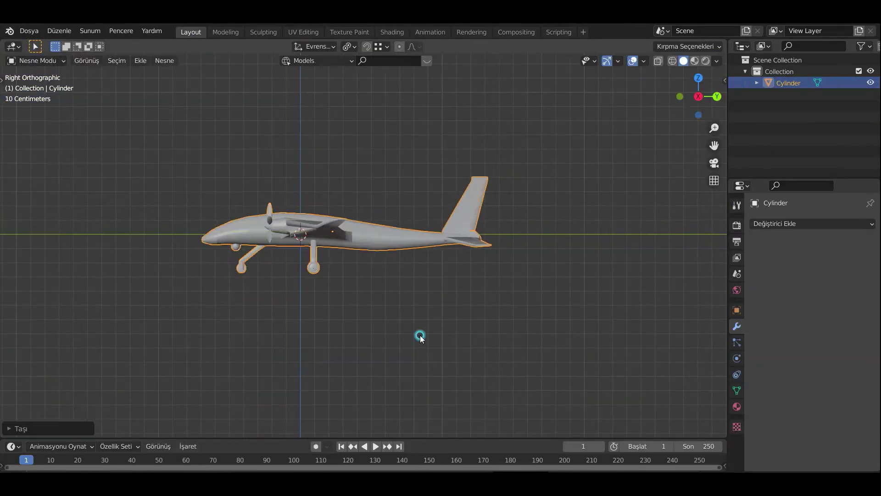
# Step: Add an armature, reposition its first bone and extrude a second bone
pyautogui.hotkey('shift', 'a')
pyautogui.click(363, 325)
pyautogui.scroll(5, 342, 266)
pyautogui.press('g')
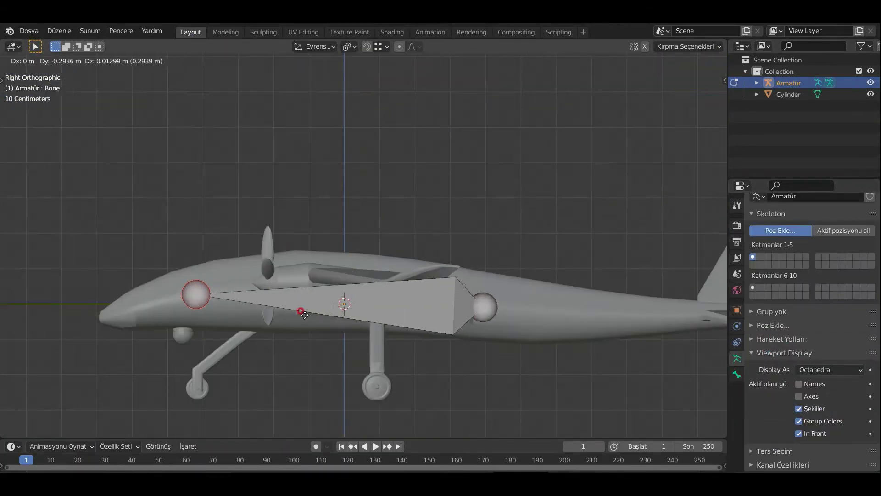
pyautogui.moveTo(360, 326); pyautogui.dragTo(364, 295, button='middle')
pyautogui.press('e')
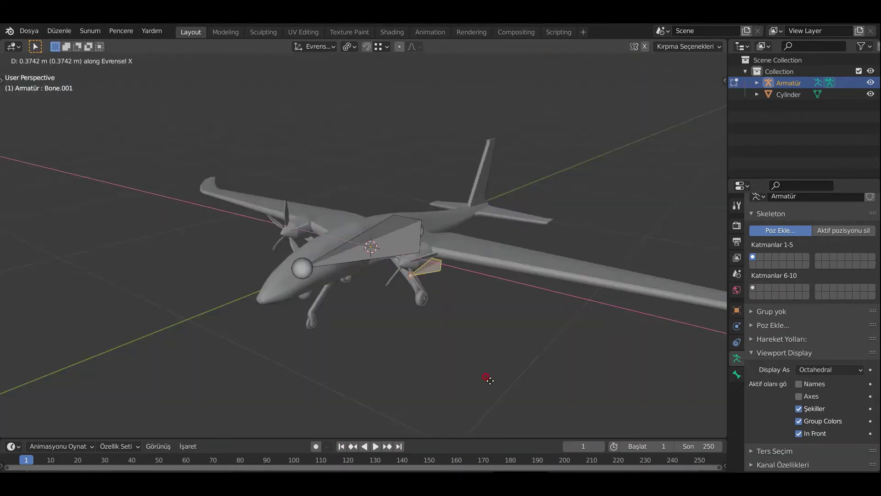
pyautogui.click(354, 246)
# Step: Move the propeller hub bone along Z and hide the camera bone
pyautogui.press('KP_1')
pyautogui.scroll(6, 418, 211)
pyautogui.press('g')
pyautogui.press('z')
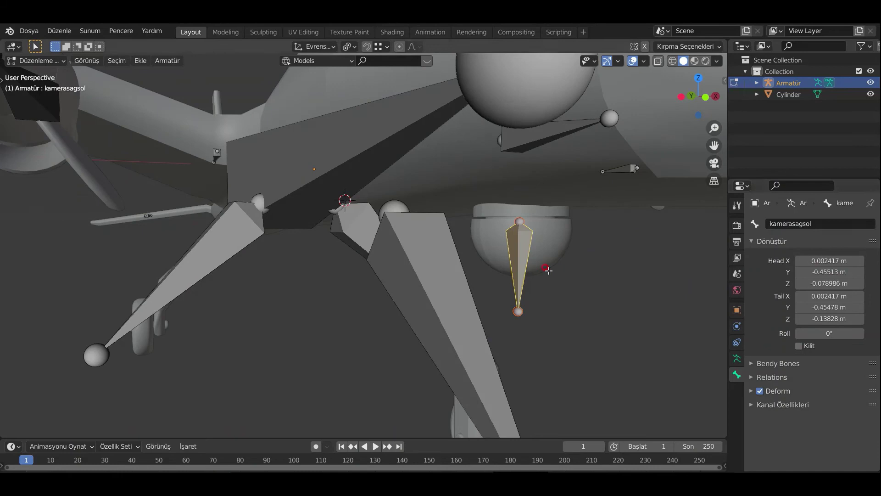
pyautogui.moveTo(549, 270); pyautogui.dragTo(569, 252, button='middle')
pyautogui.press('h')
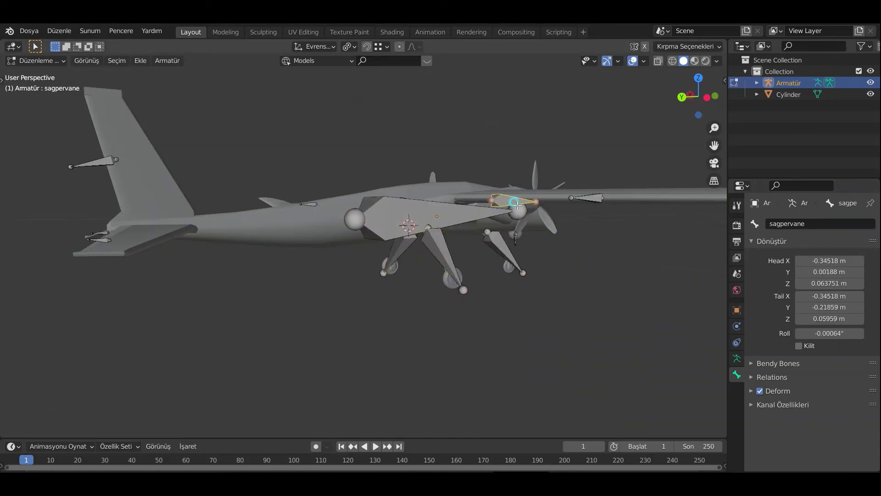
pyautogui.moveTo(518, 205); pyautogui.dragTo(512, 243, button='middle')
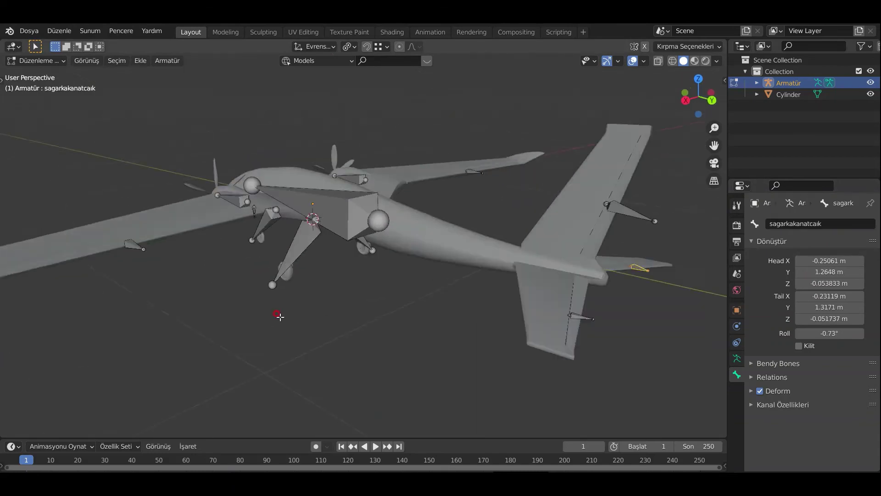
pyautogui.press('KP_7')
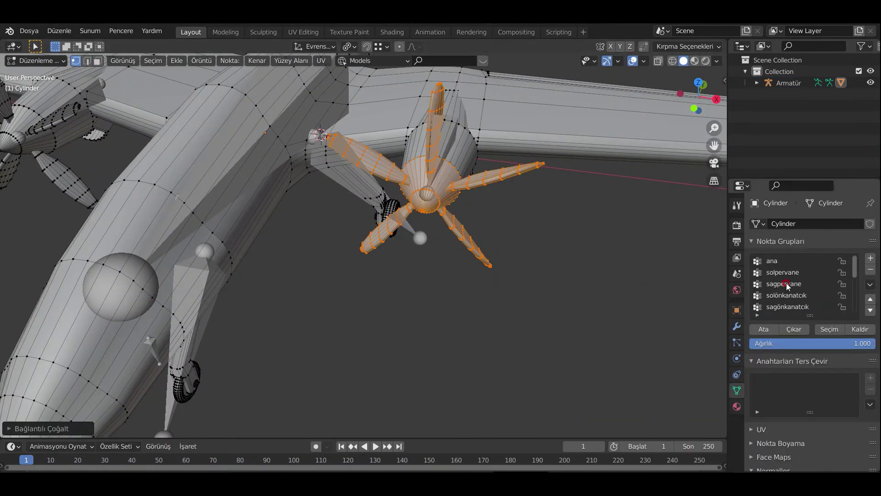
# Step: Assign the matching parts to the sagpervane, sagteker and solönkanatcık vertex groups
pyautogui.click(786, 283)
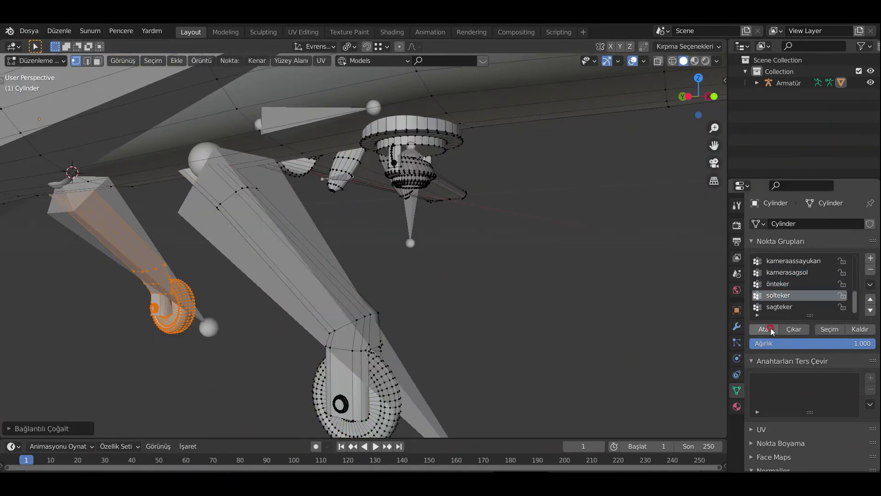
pyautogui.click(779, 307)
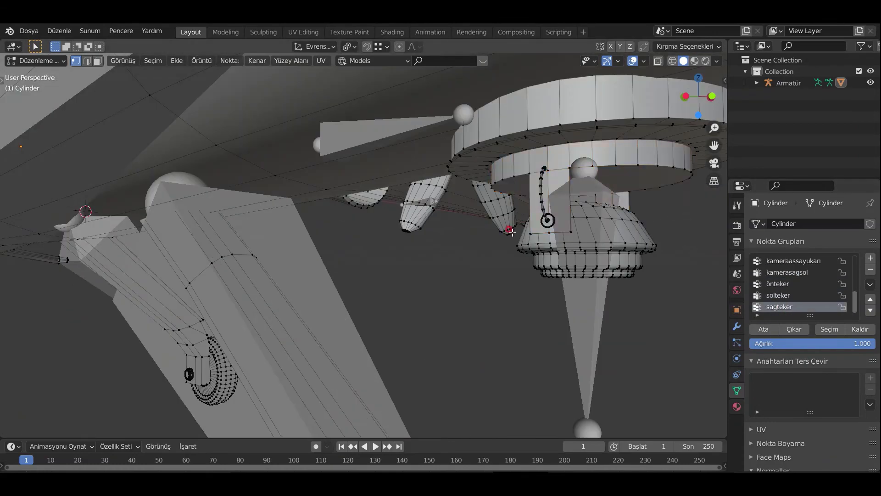
pyautogui.scroll(-5, 795, 275)
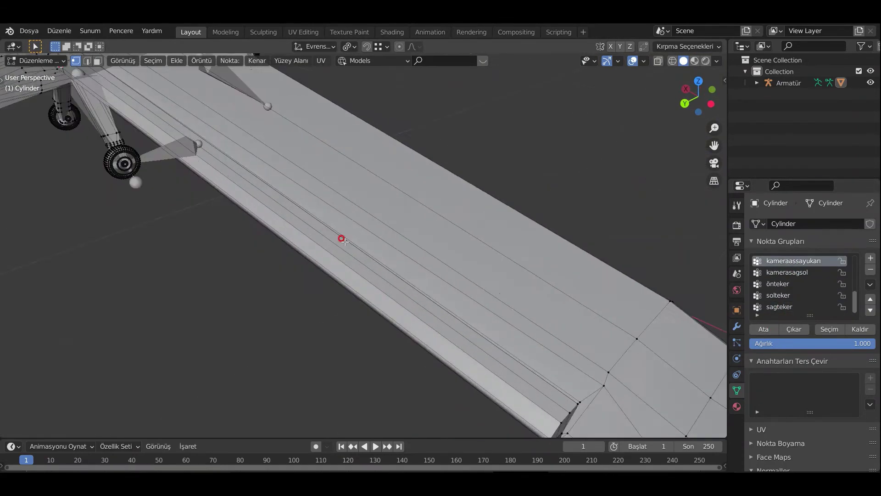
pyautogui.click(796, 284)
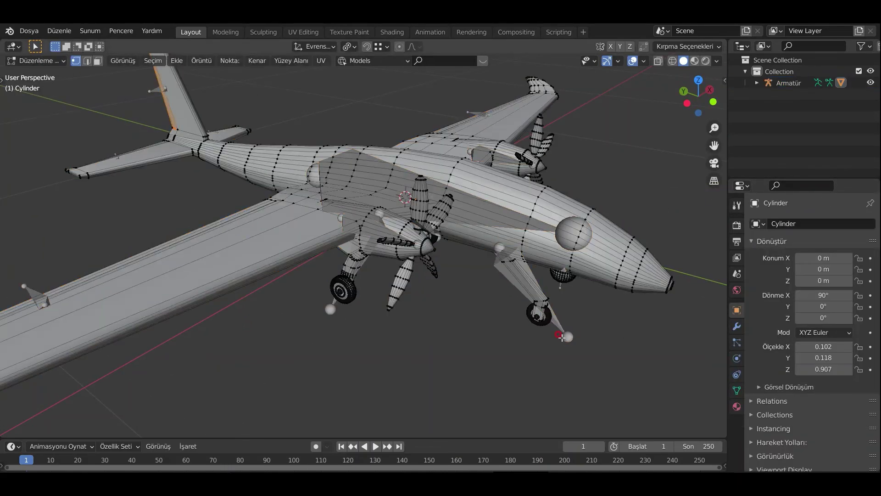
pyautogui.keyDown('shift'); pyautogui.moveTo(500, 297); pyautogui.dragTo(208, 200, button='middle'); pyautogui.keyUp('shift')
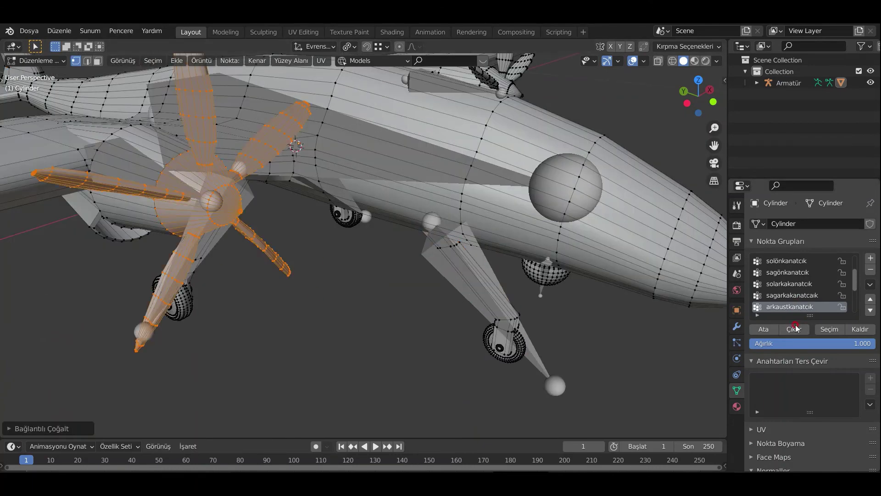